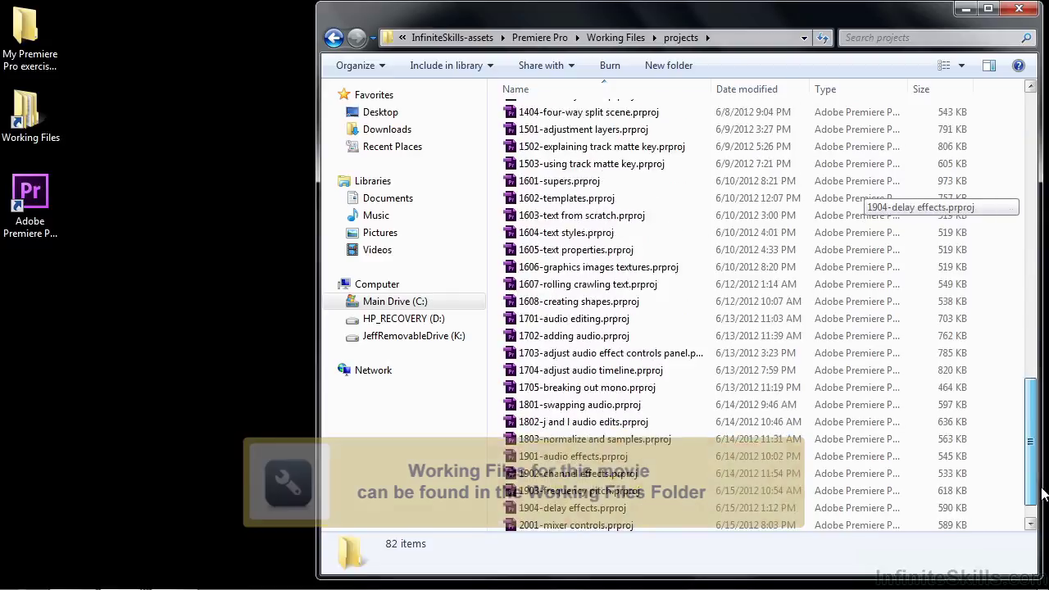
Open the project file 2003-recording audio.prproj from the projects folder
click(647, 522)
double_click(616, 528)
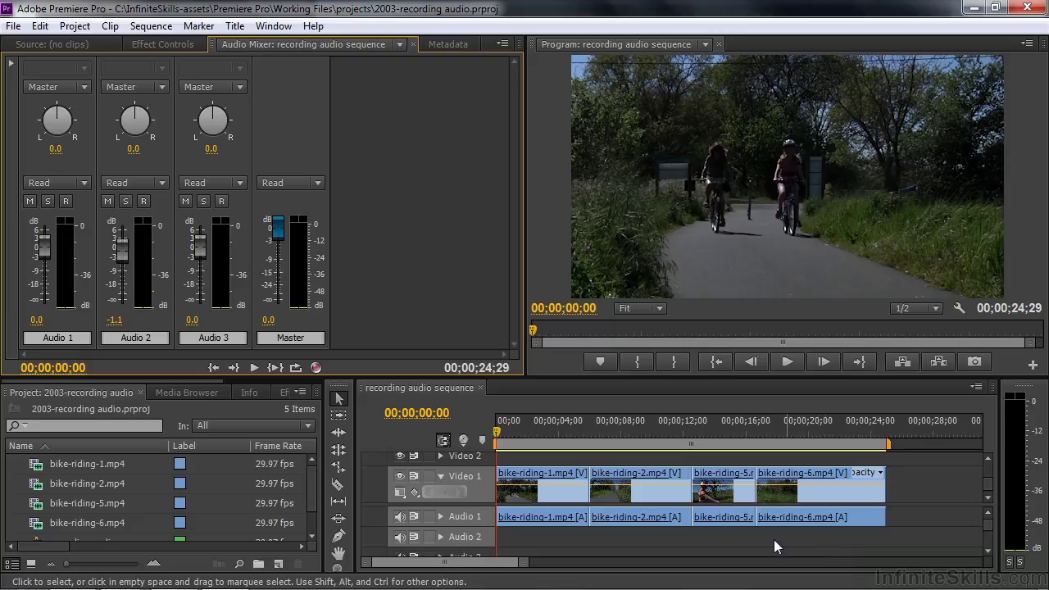
Set the project's Captured Audio scratch disk to the My Premiere Pro exercise files folder on the desktop
click(74, 26)
mouse_move(87, 45)
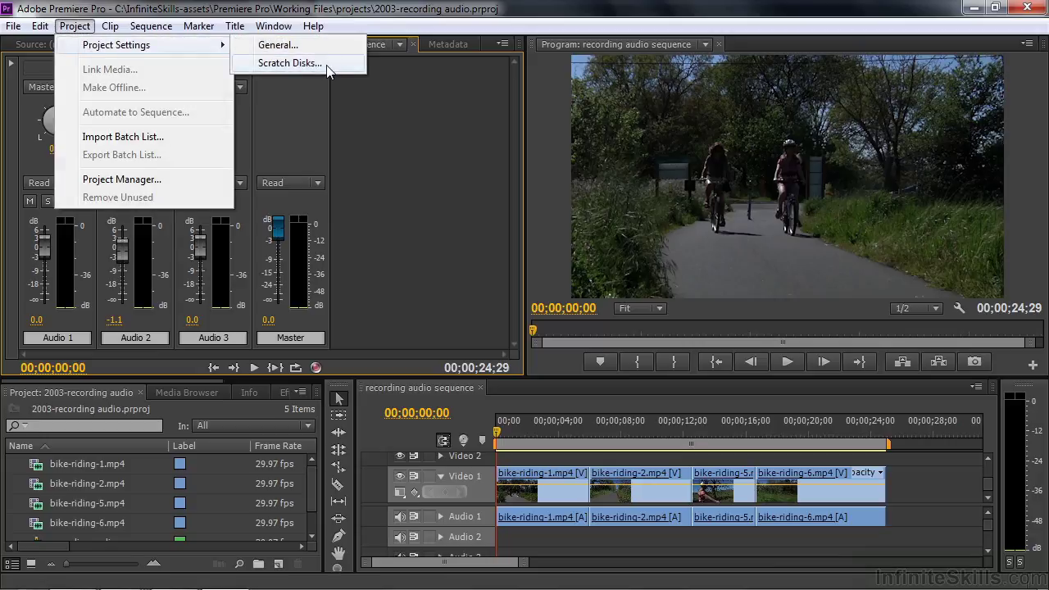
click(288, 63)
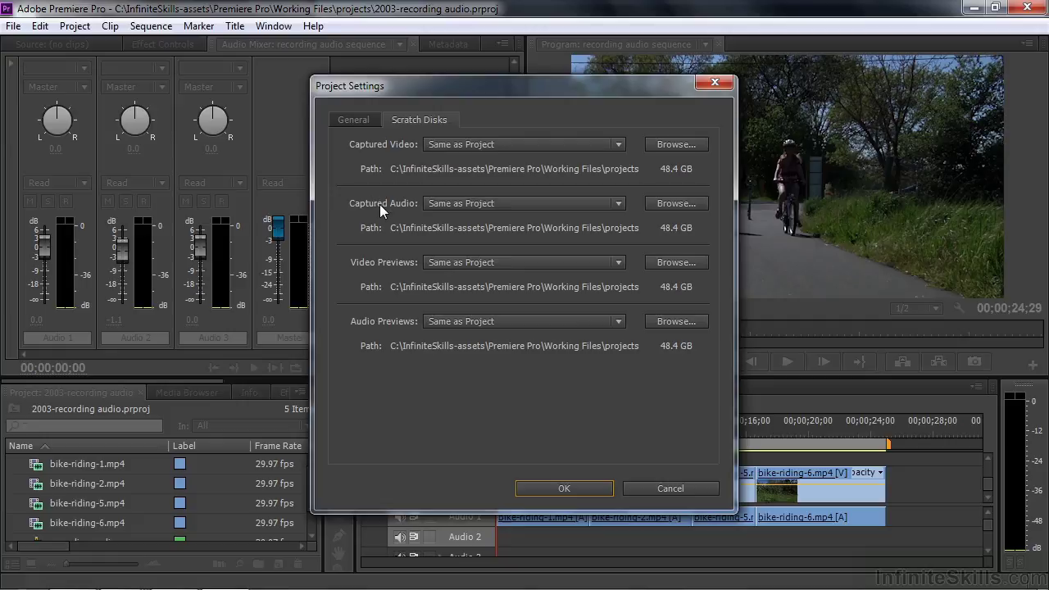
click(687, 208)
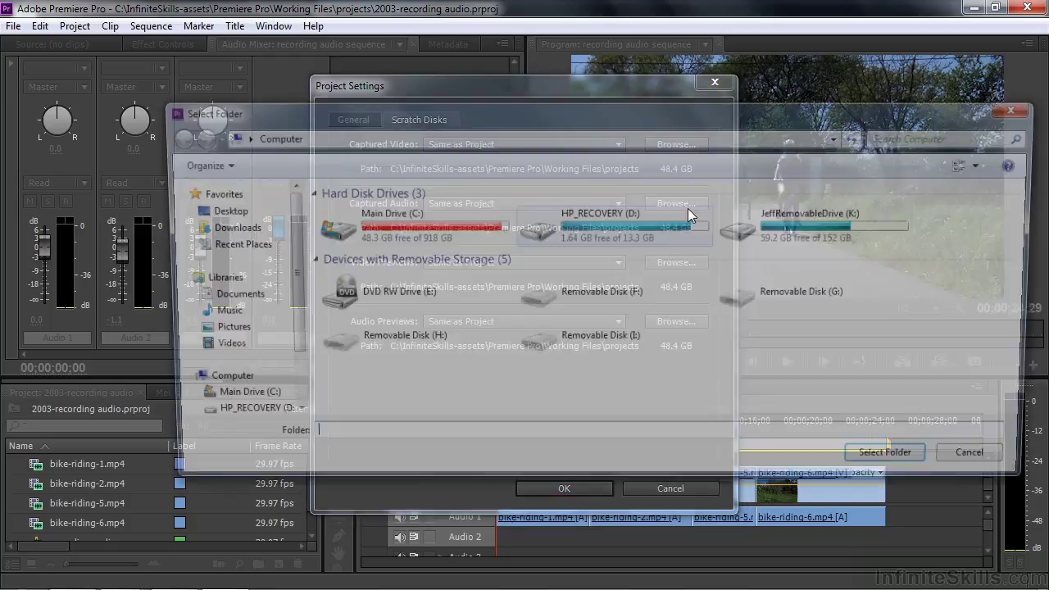
click(216, 211)
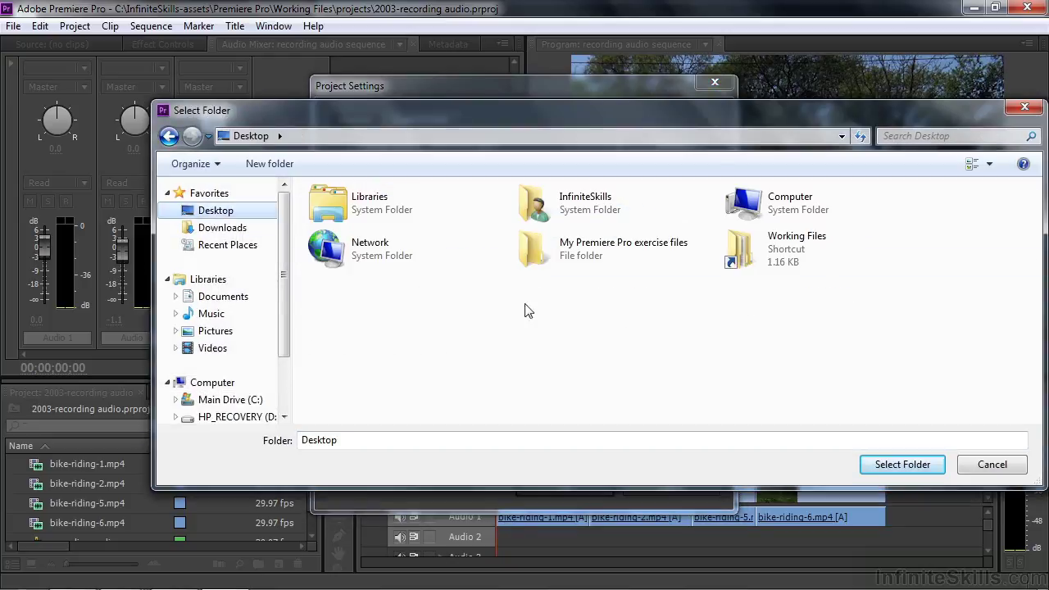
click(560, 254)
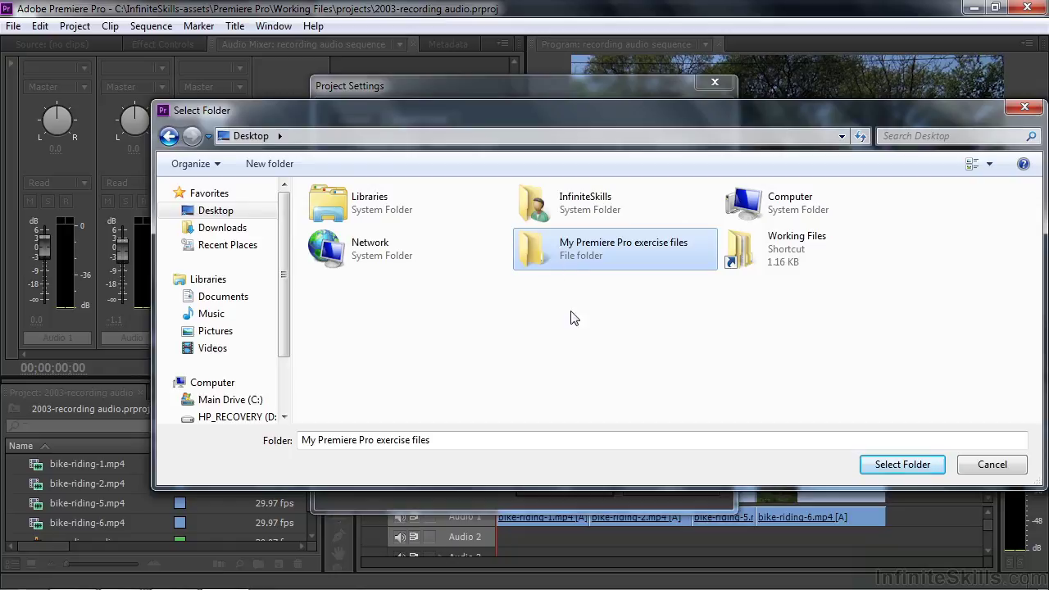
click(890, 469)
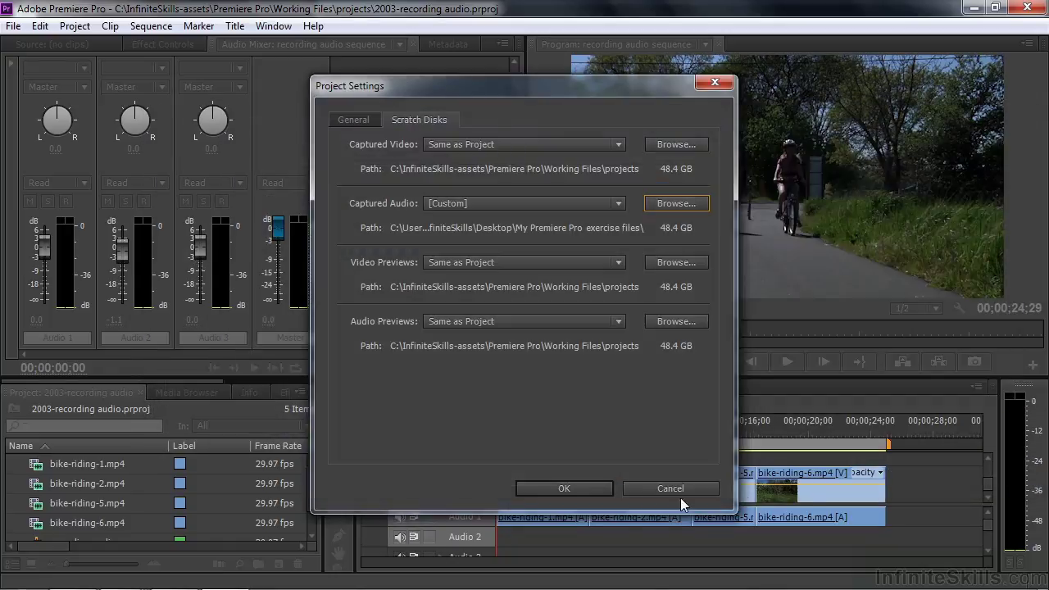
click(599, 489)
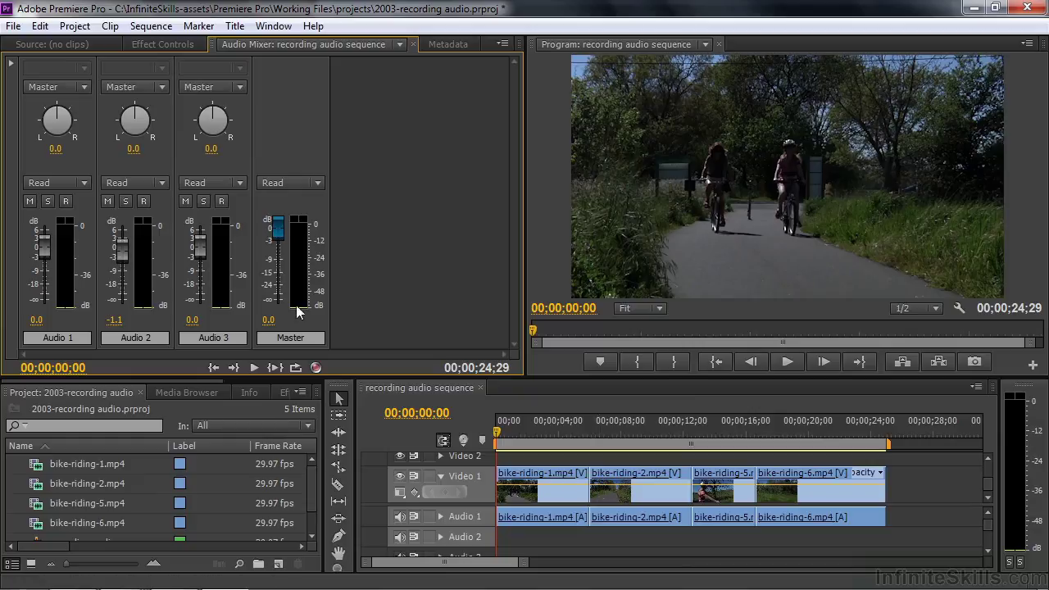
Set the default audio hardware device to Creative ASIO in the preferences
click(39, 25)
mouse_move(107, 426)
click(344, 233)
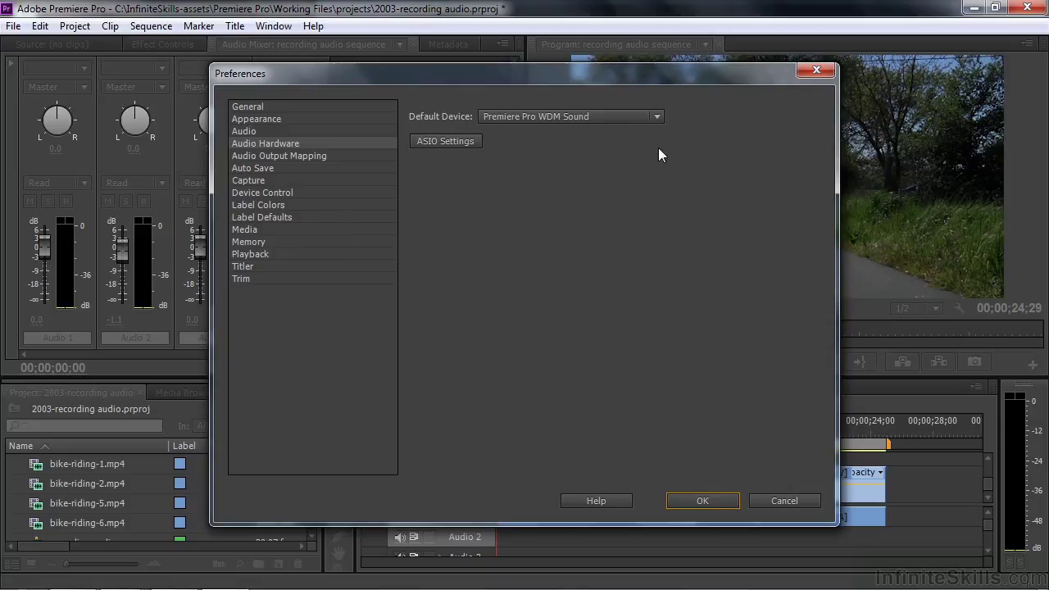
click(656, 117)
click(548, 171)
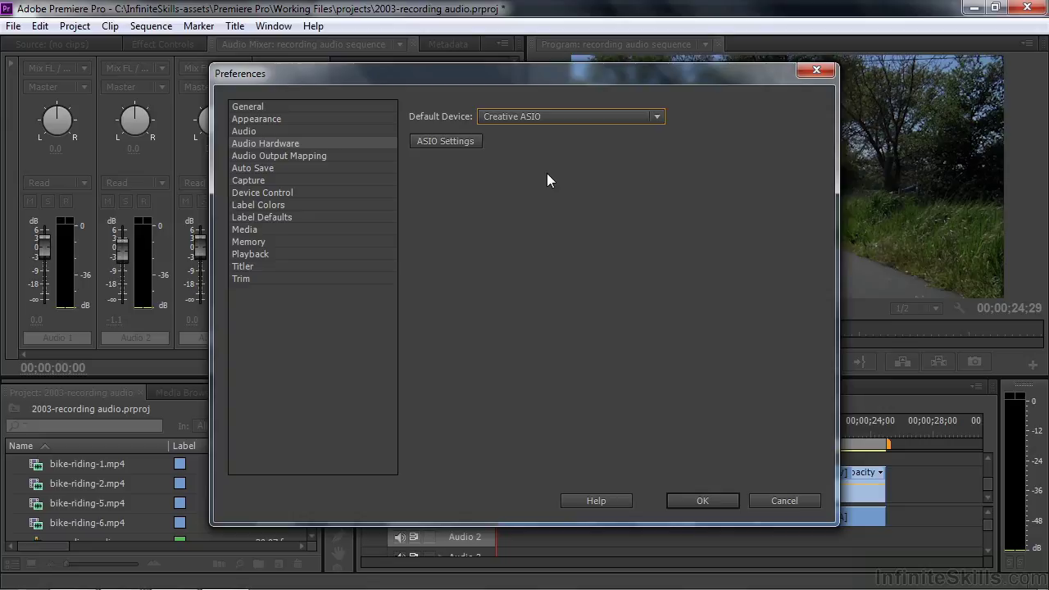
key(Return)
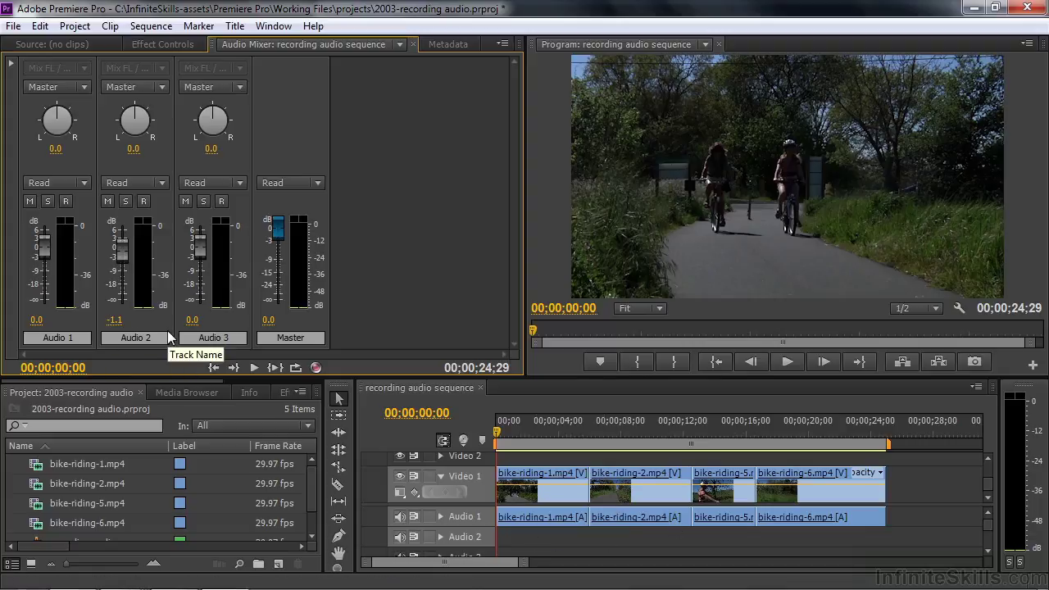
Add one mono audio track placed after Audio 1 in the sequence
right_click(490, 535)
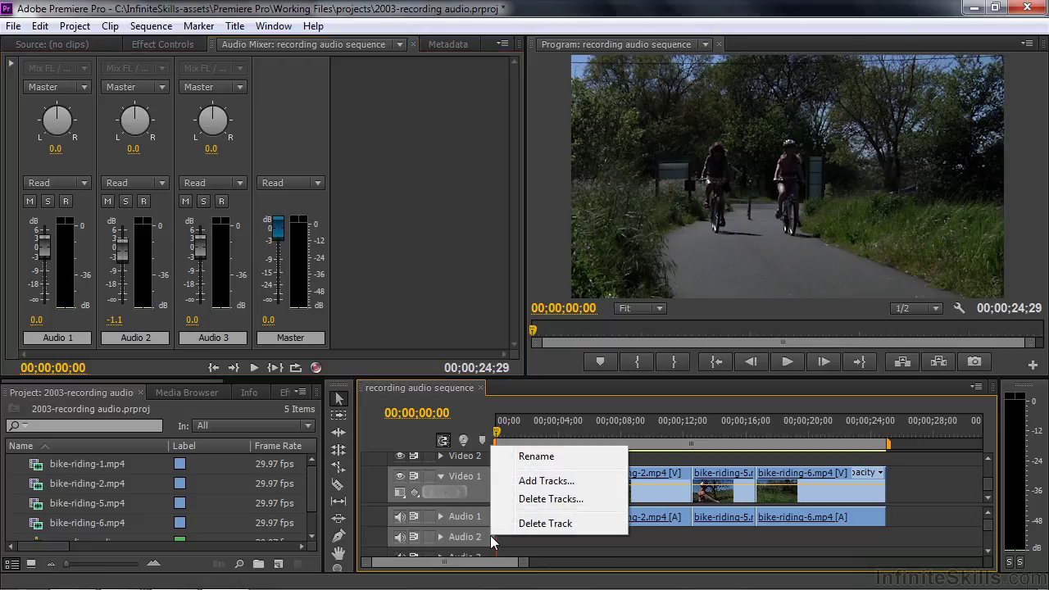
click(545, 481)
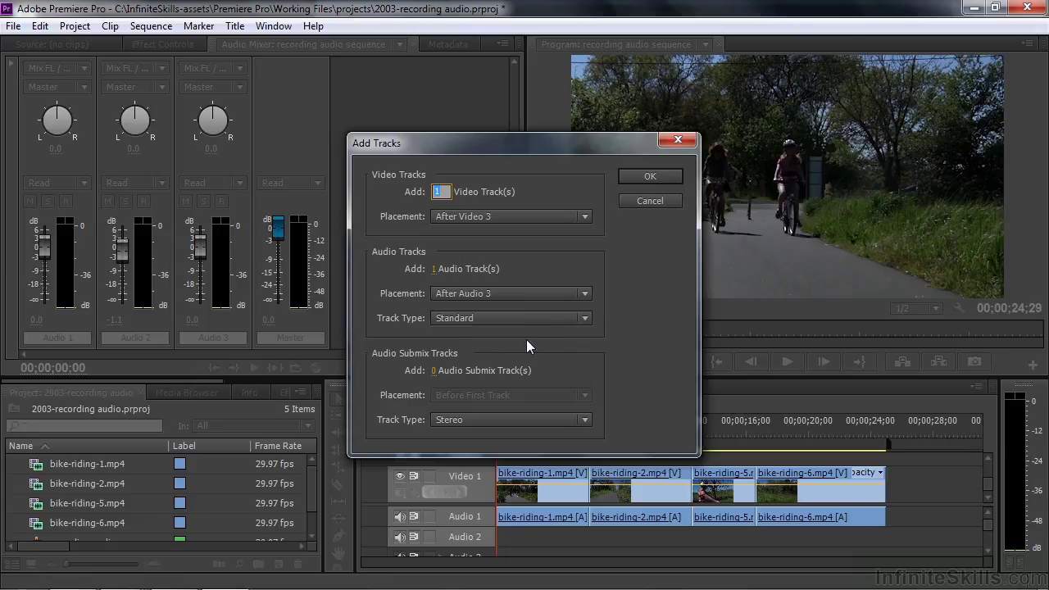
click(584, 319)
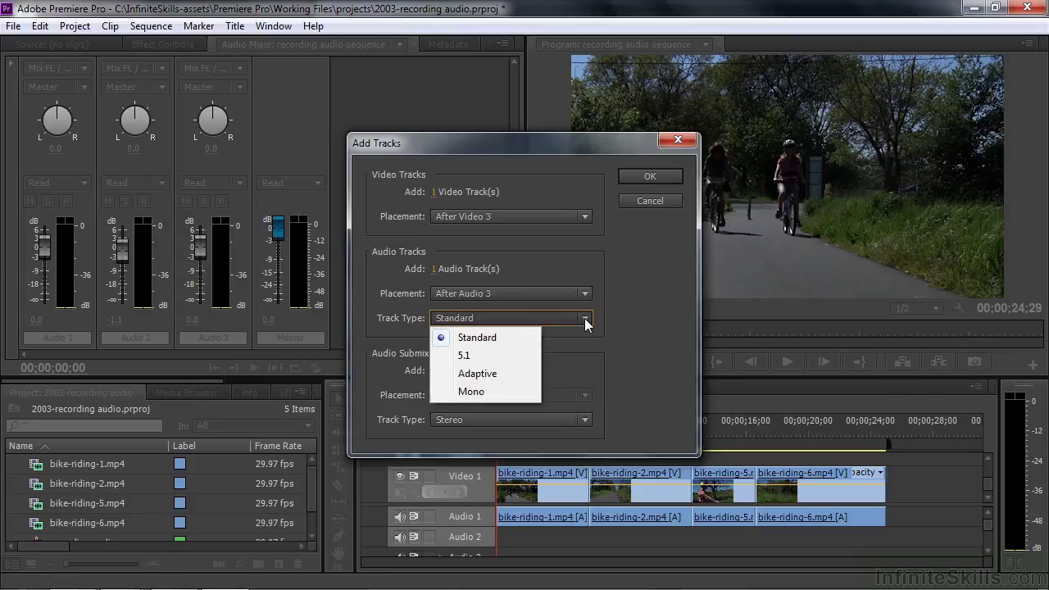
click(498, 391)
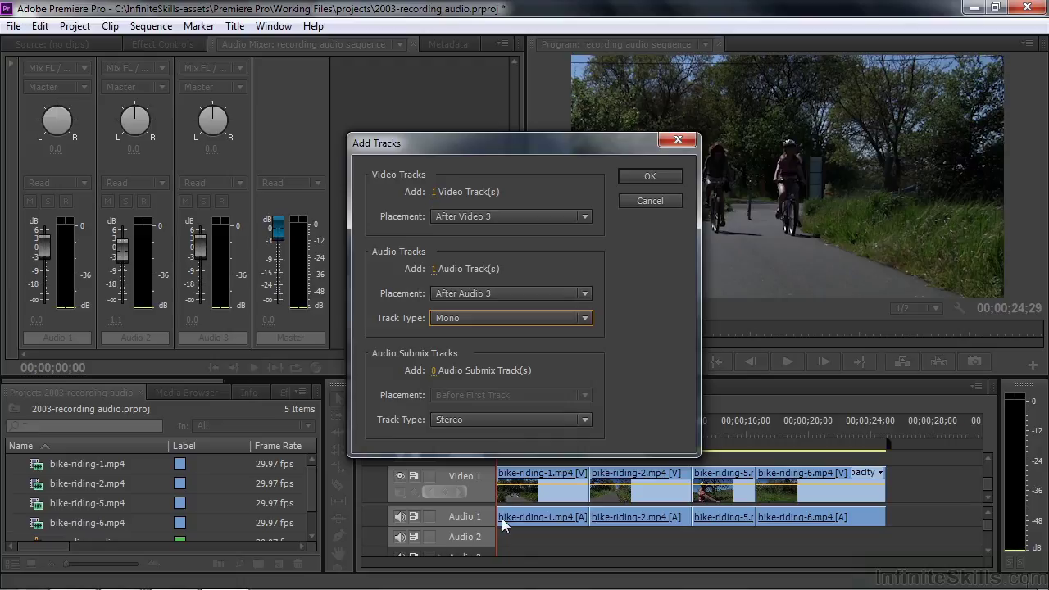
click(585, 296)
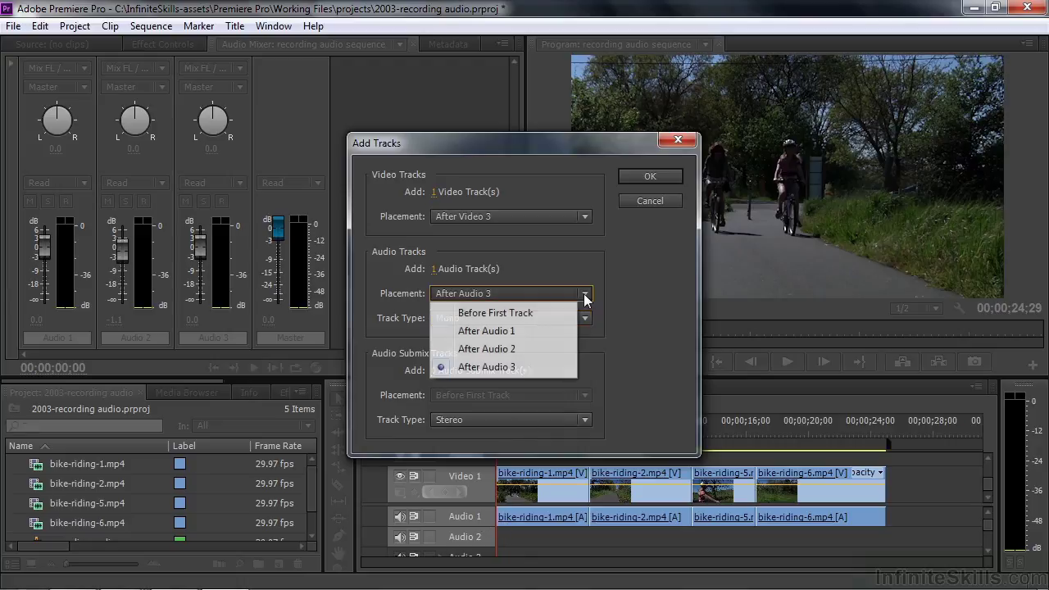
click(508, 332)
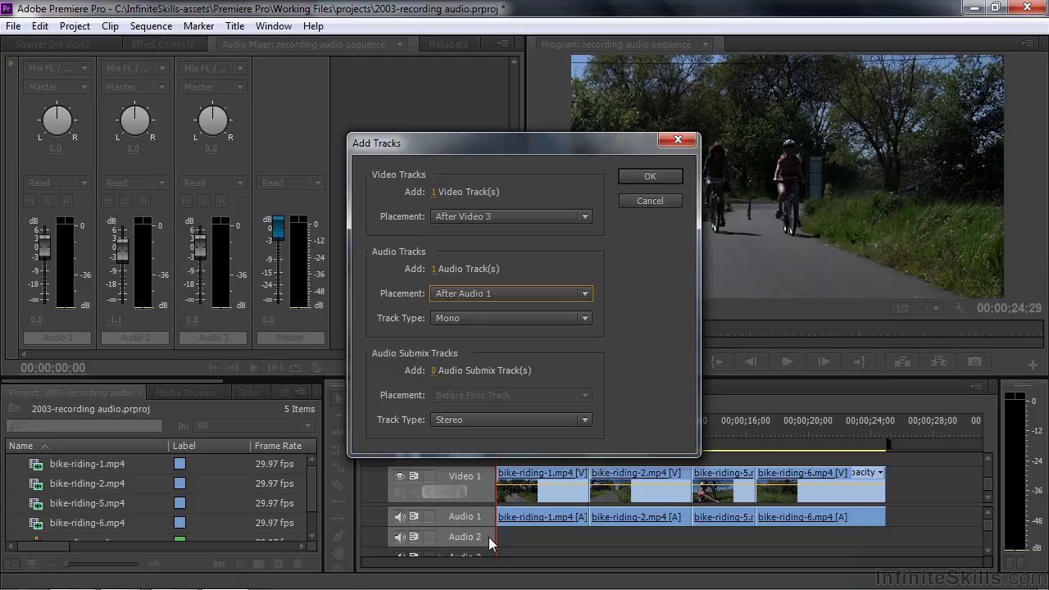
click(651, 180)
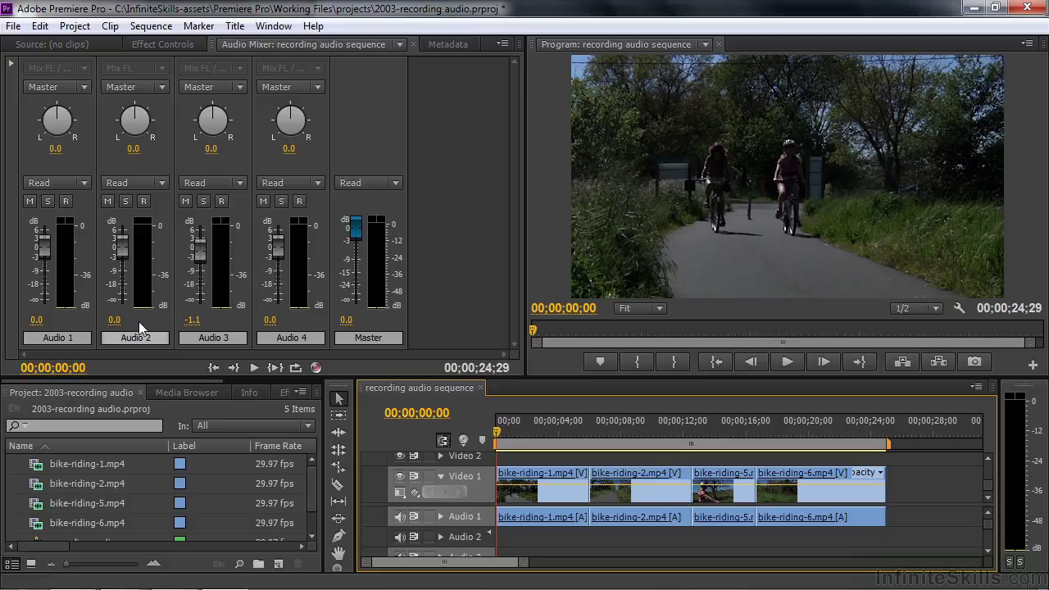
Enable Audio 2 for recording and set the Audio Mixer to Meter Input(s) Only
click(143, 201)
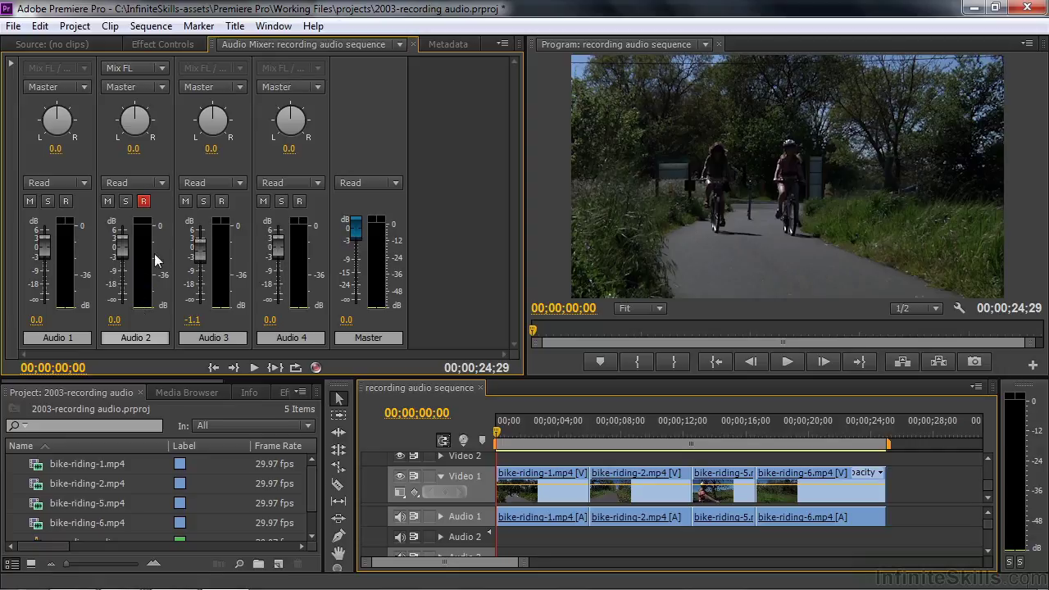
click(501, 45)
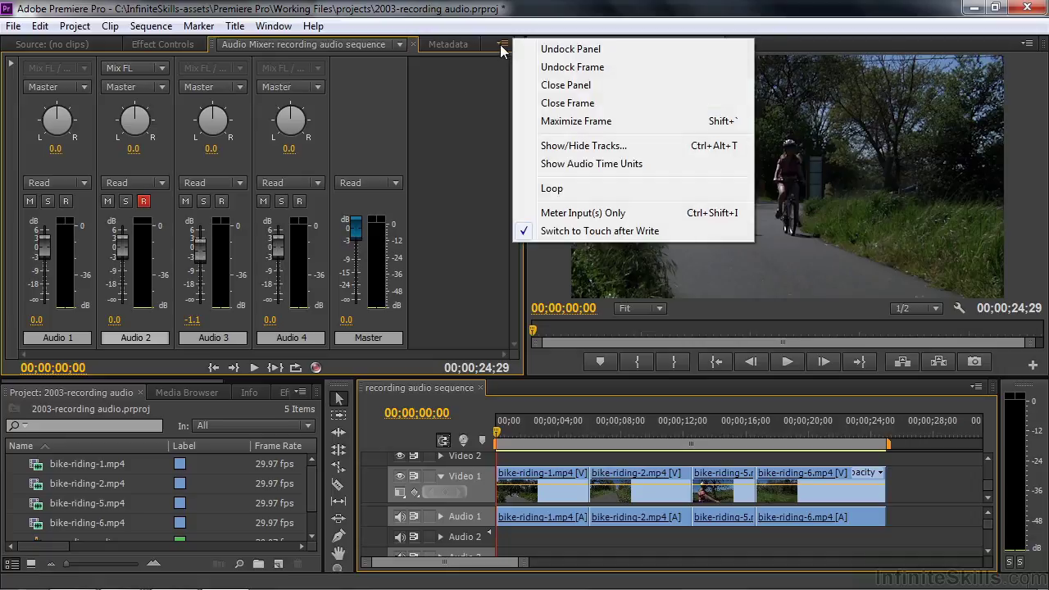
click(557, 213)
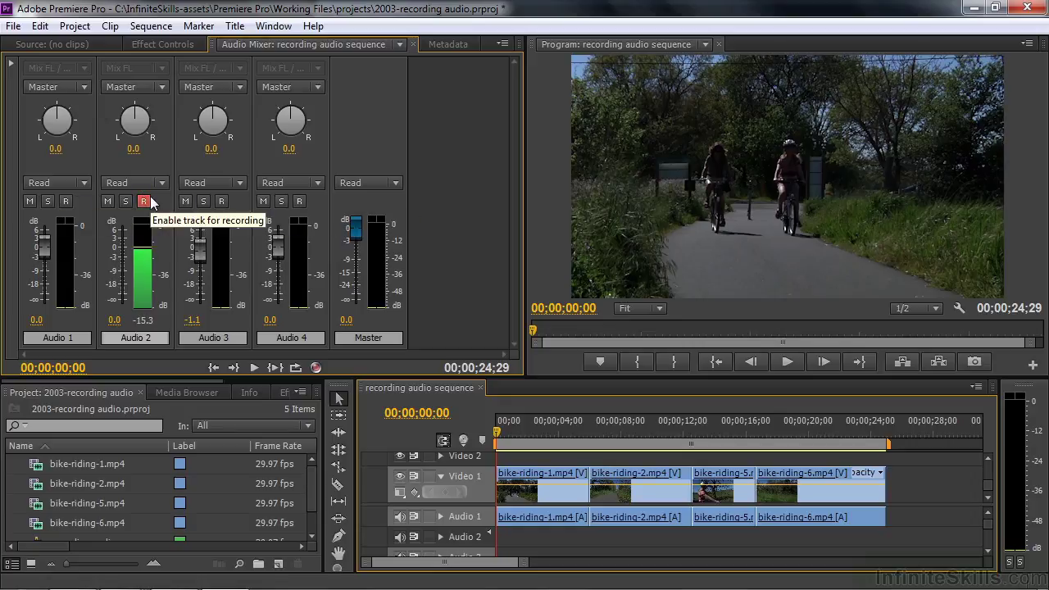
Record a test voice clip of about three seconds onto Audio 2 from the start of the sequence
click(316, 368)
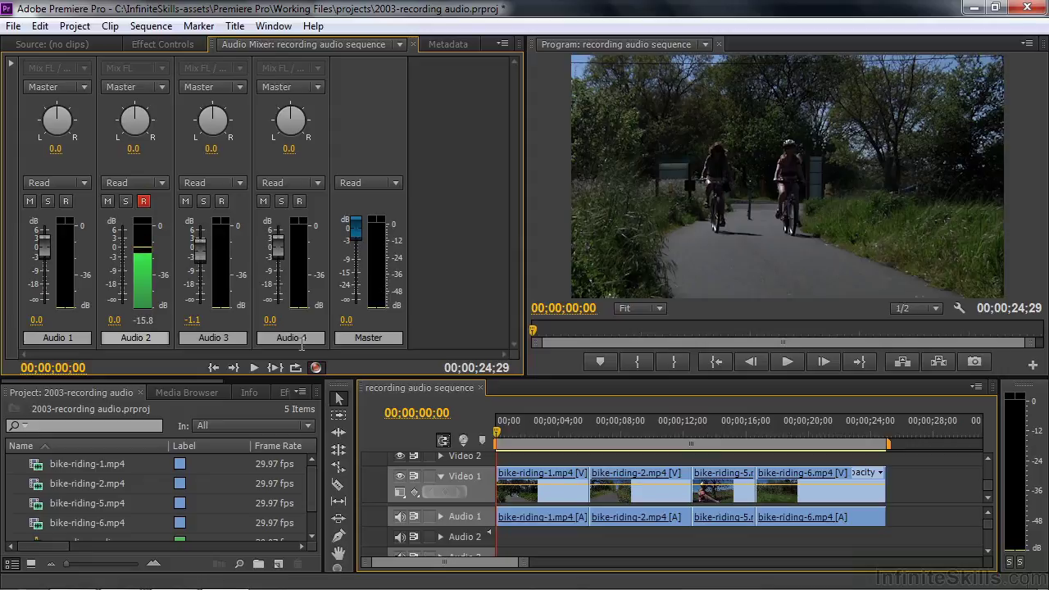
click(252, 368)
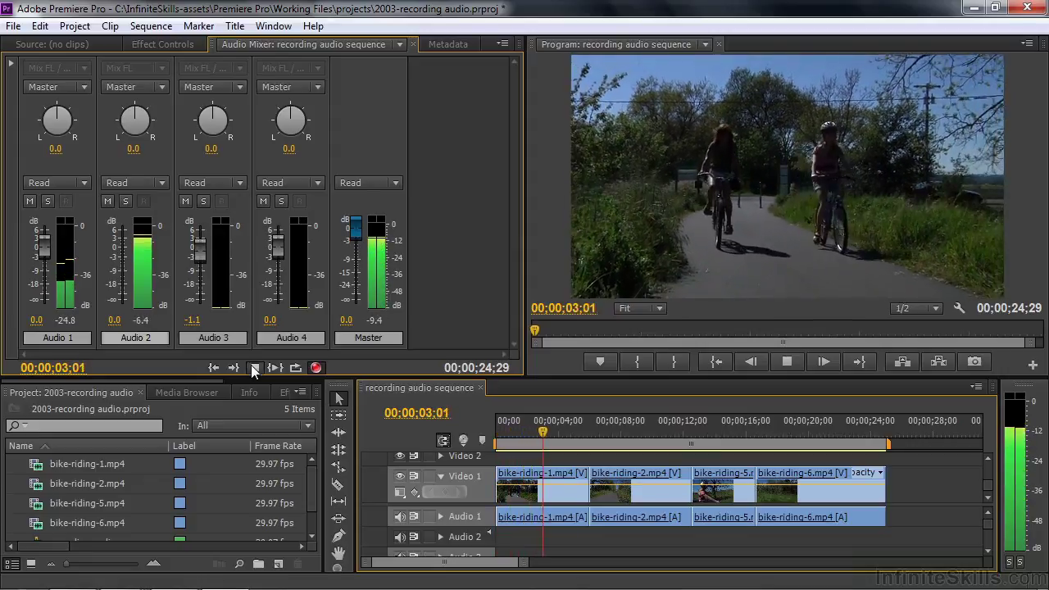
click(252, 368)
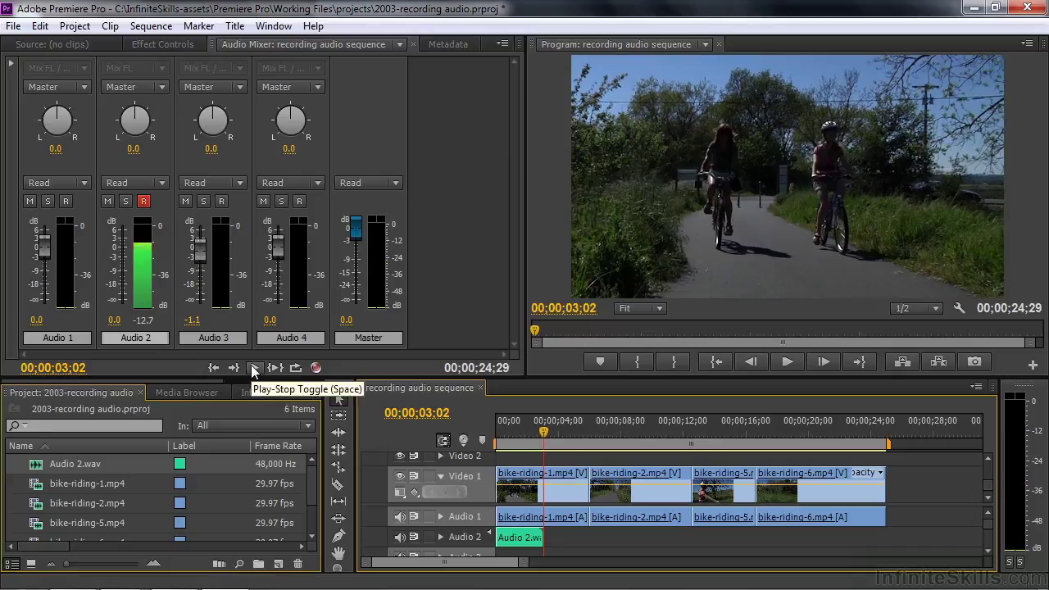
Mute and solo the Audio 2 track in the Audio Mixer
click(107, 201)
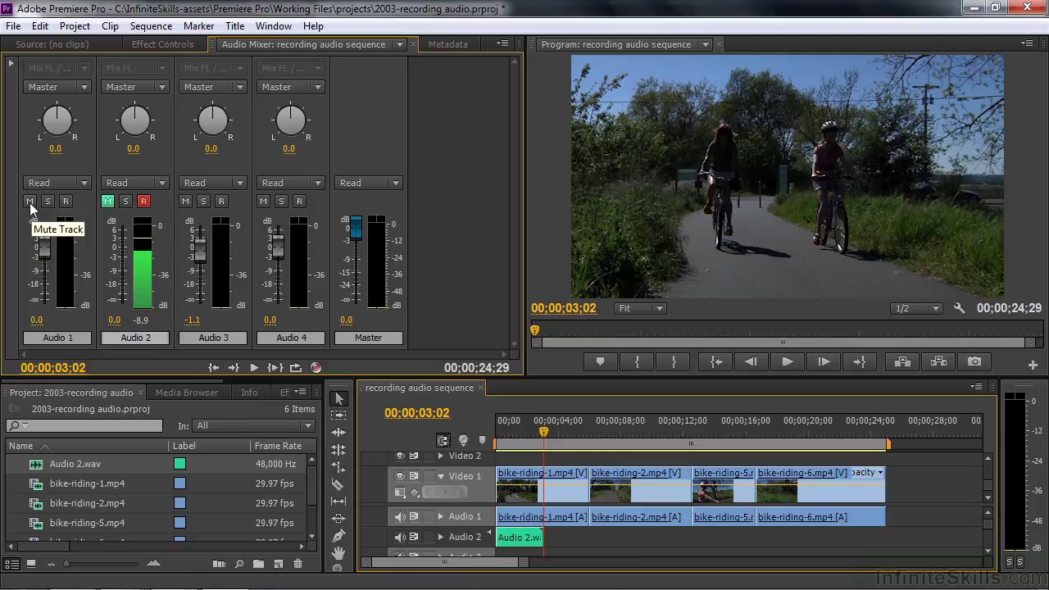
click(126, 202)
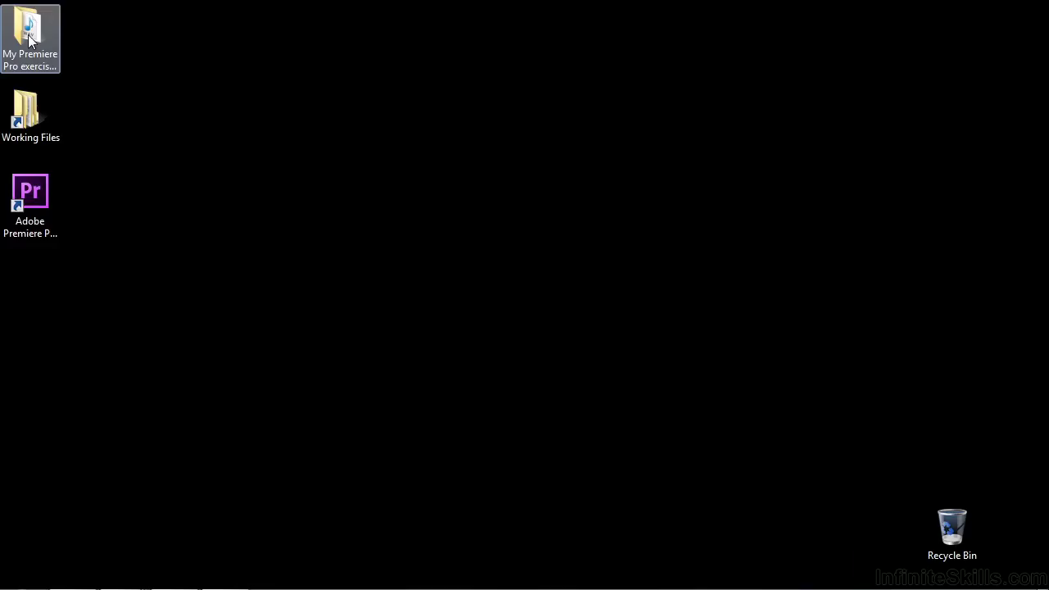
Check the My Premiere Pro exercise files folder on the desktop for the recorded audio file
double_click(29, 40)
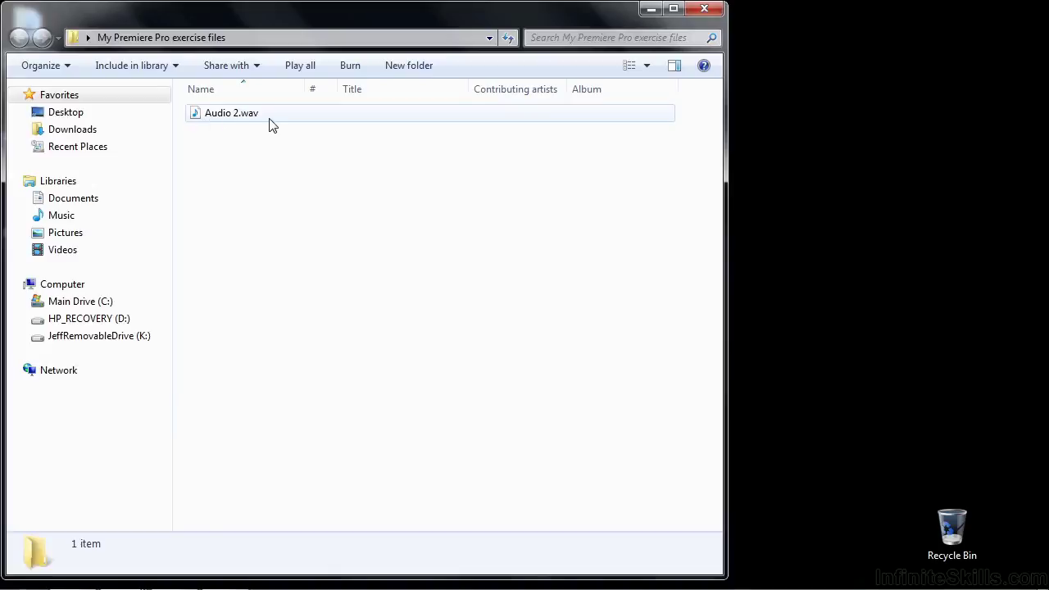
click(709, 11)
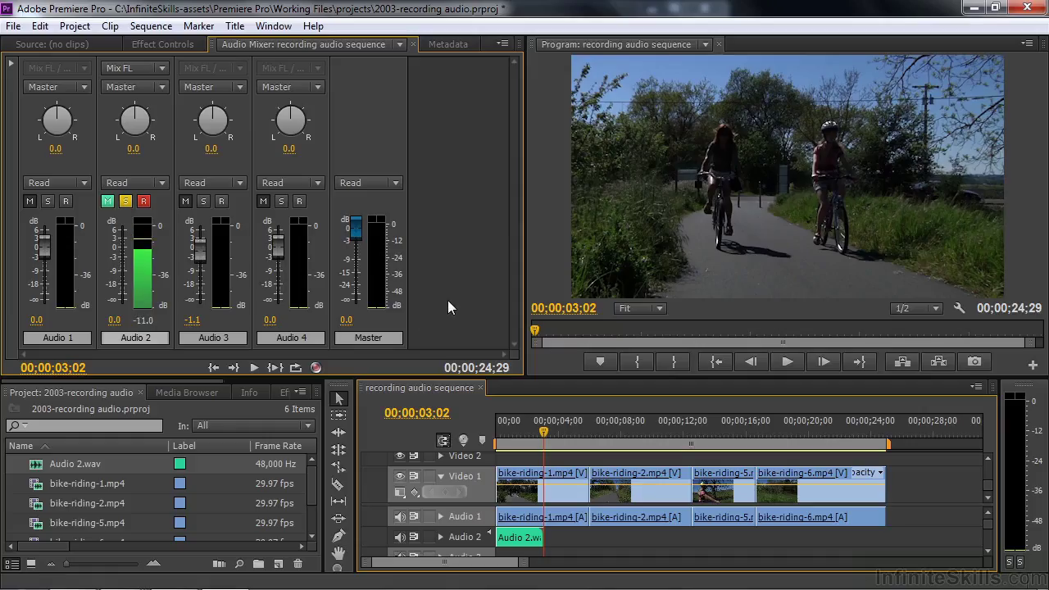
Record a voice-over onto Audio 2 from the start of the sequence to about 00;00;24;25, replacing the short test clip
drag(543, 435, 496, 443)
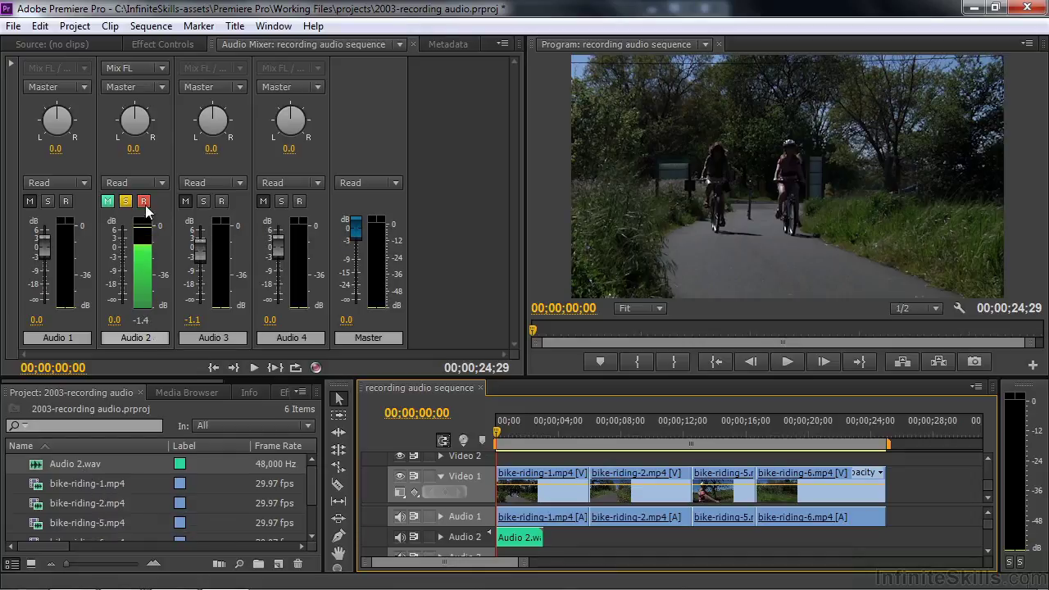
click(316, 367)
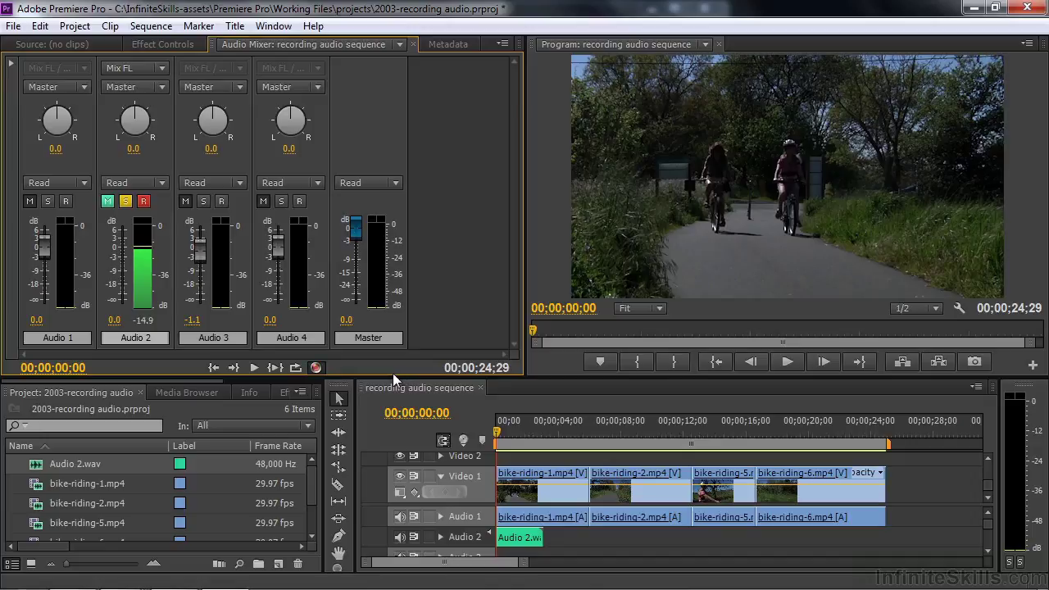
click(254, 367)
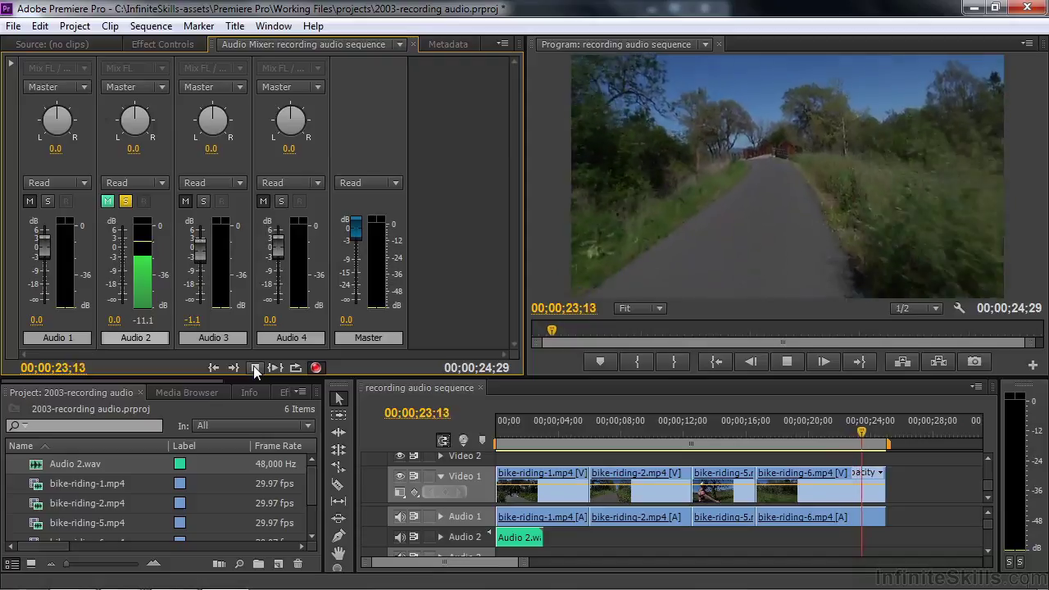
click(253, 368)
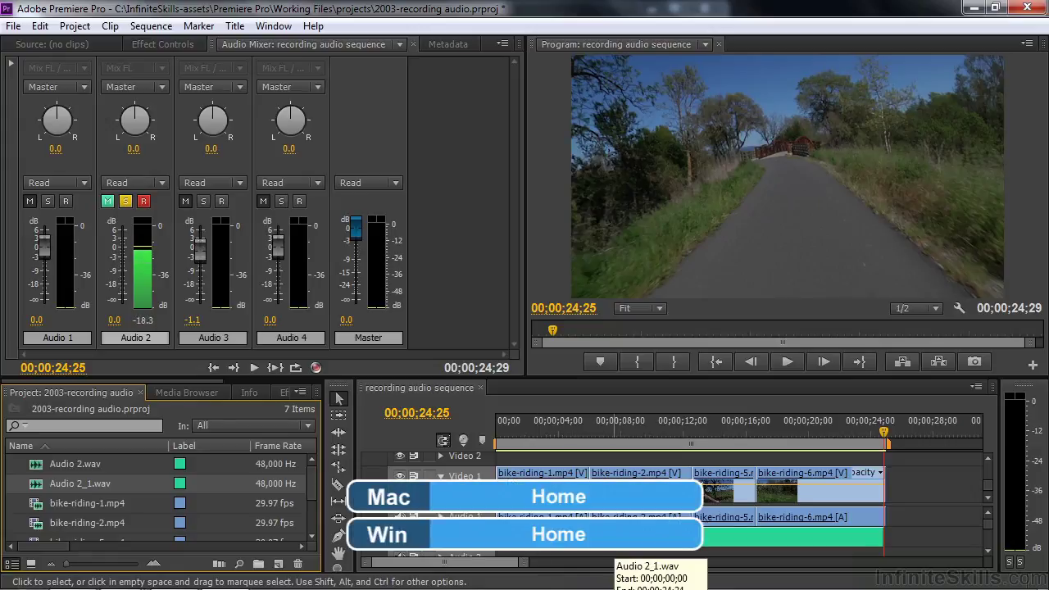
Return the playhead to the start of the sequence and turn off mute, solo and record on Audio 2
key(Home)
click(390, 437)
key(Home)
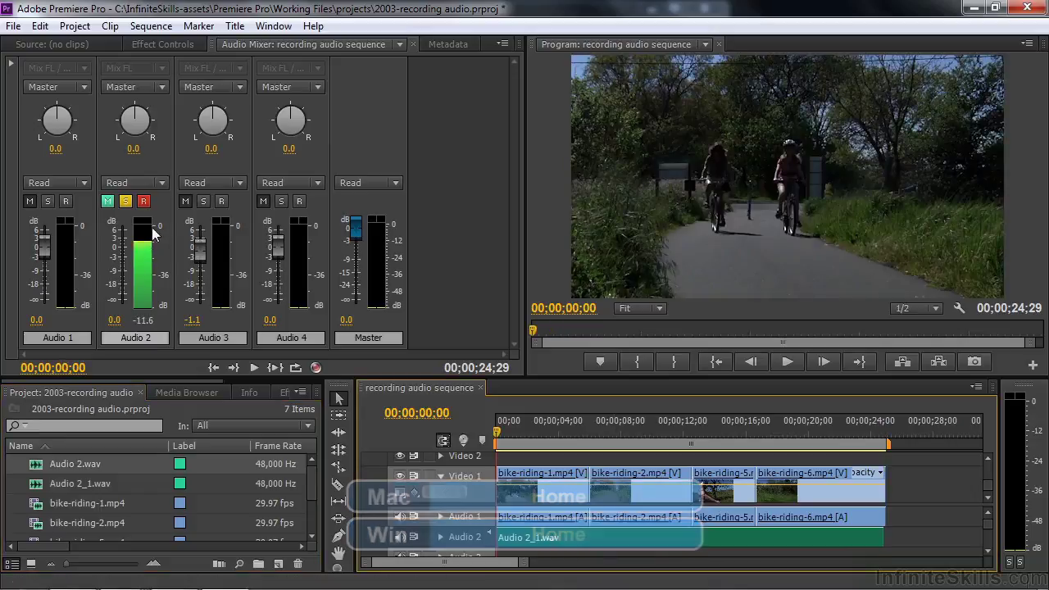
click(108, 202)
click(123, 203)
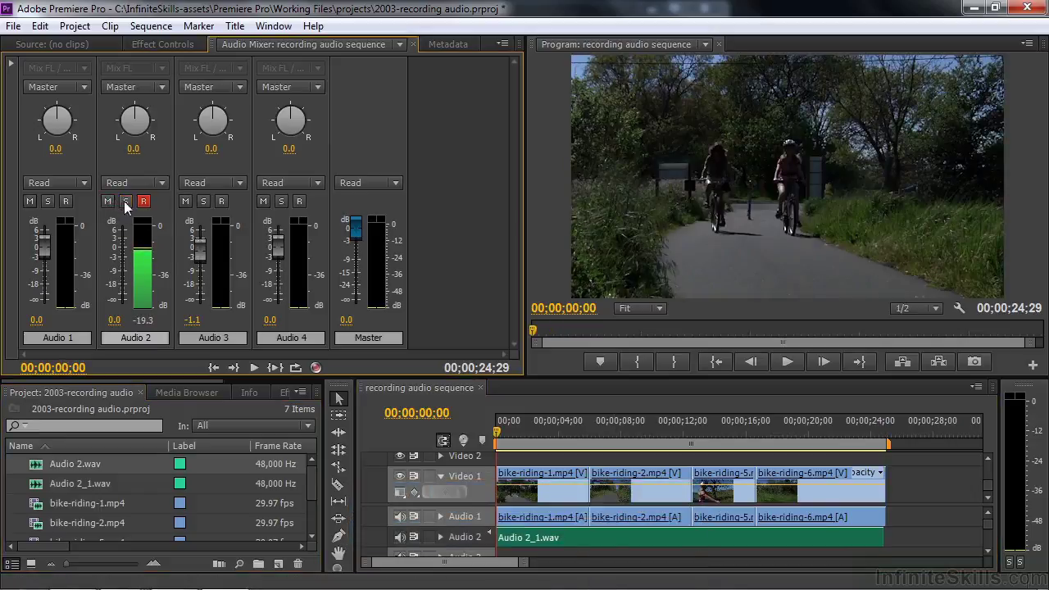
click(144, 203)
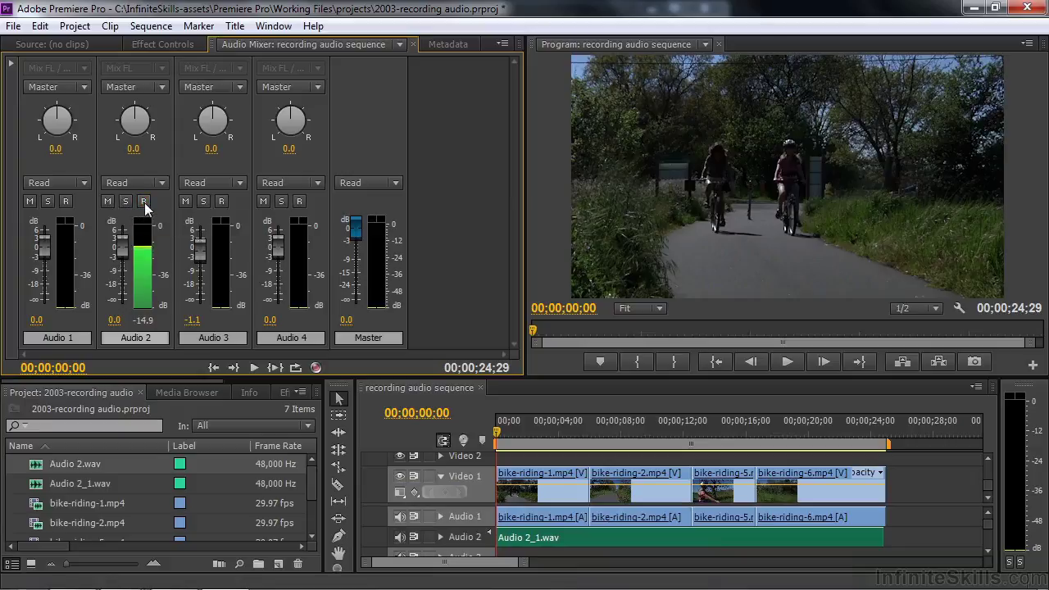
Turn off Meter Input(s) Only for the Audio Mixer
key(ctrl+z)
click(502, 44)
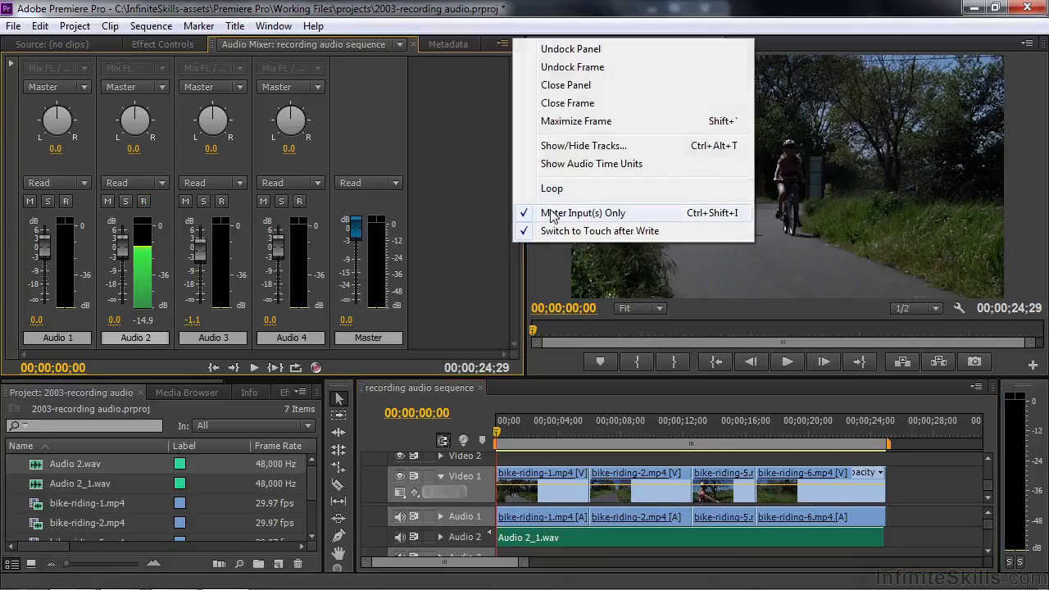
click(566, 211)
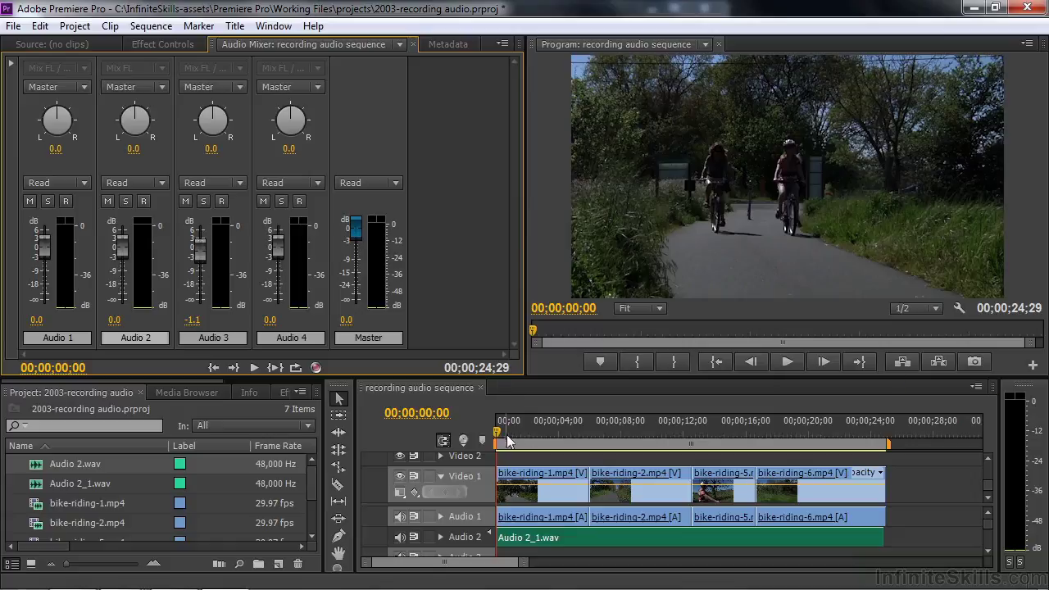
Play the sequence from the start to about 00;00;09;04 to review the recorded voice-over
click(786, 361)
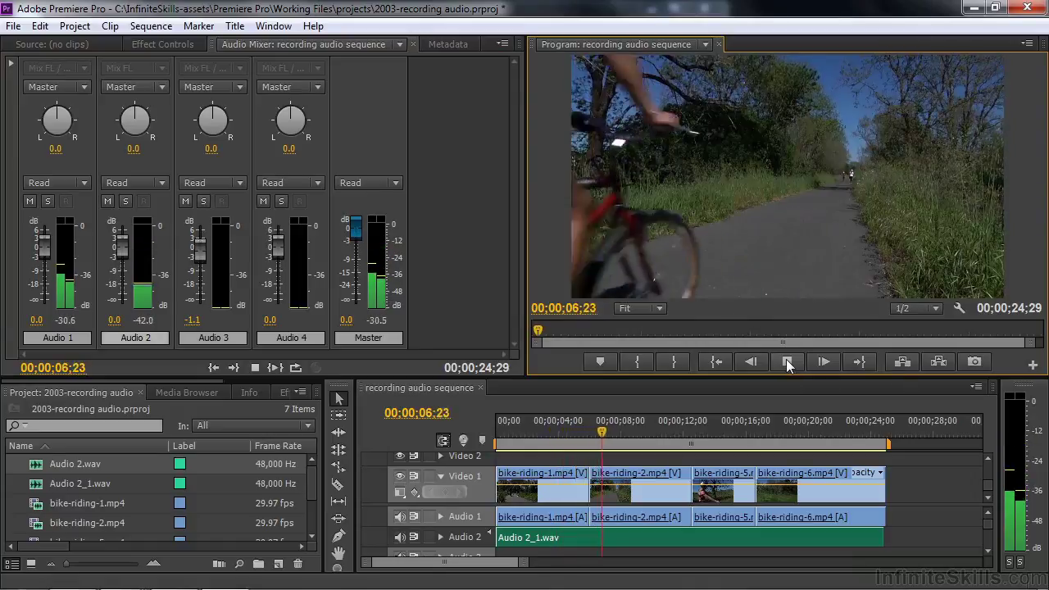
click(785, 361)
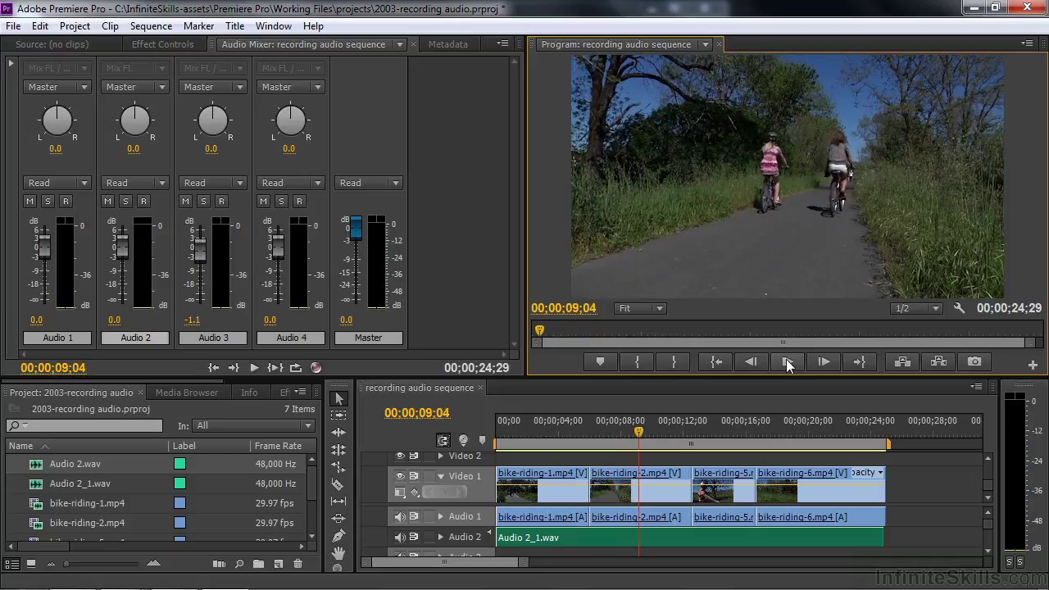